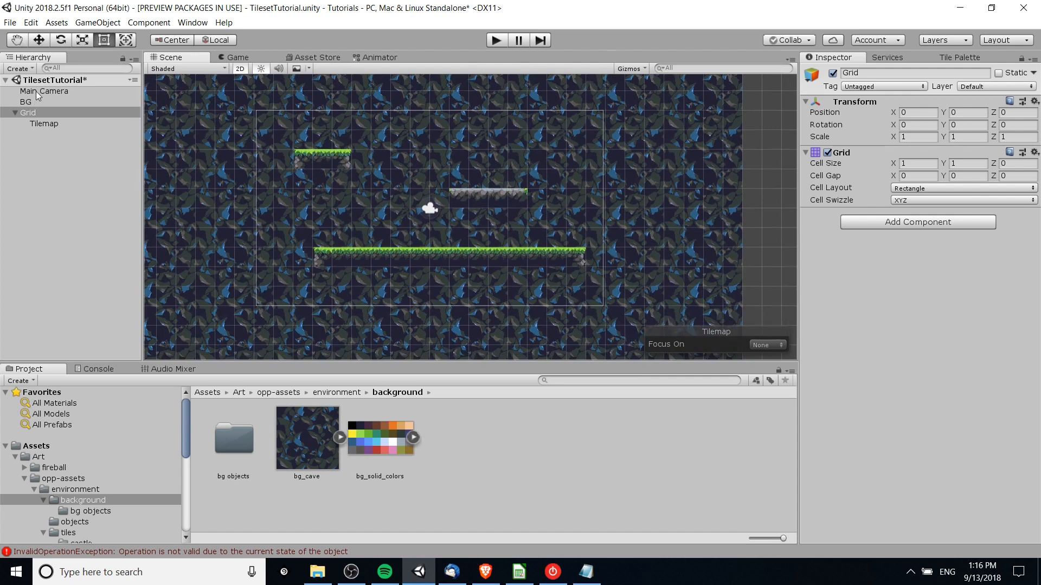
click(35, 91)
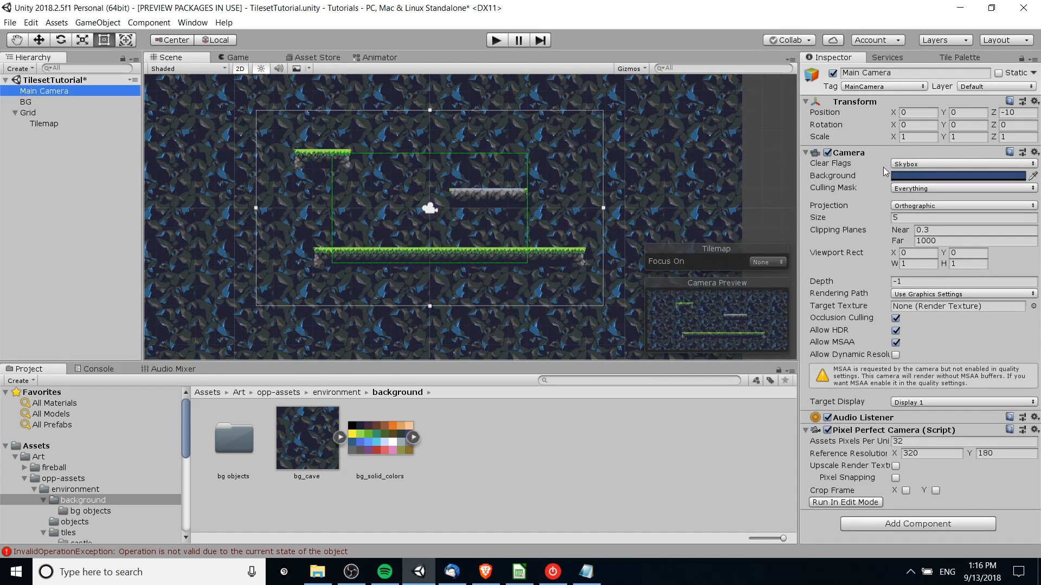
mouse_move(331, 246)
middle_down()
mouse_move(346, 239)
mouse_move(337, 250)
middle_up()
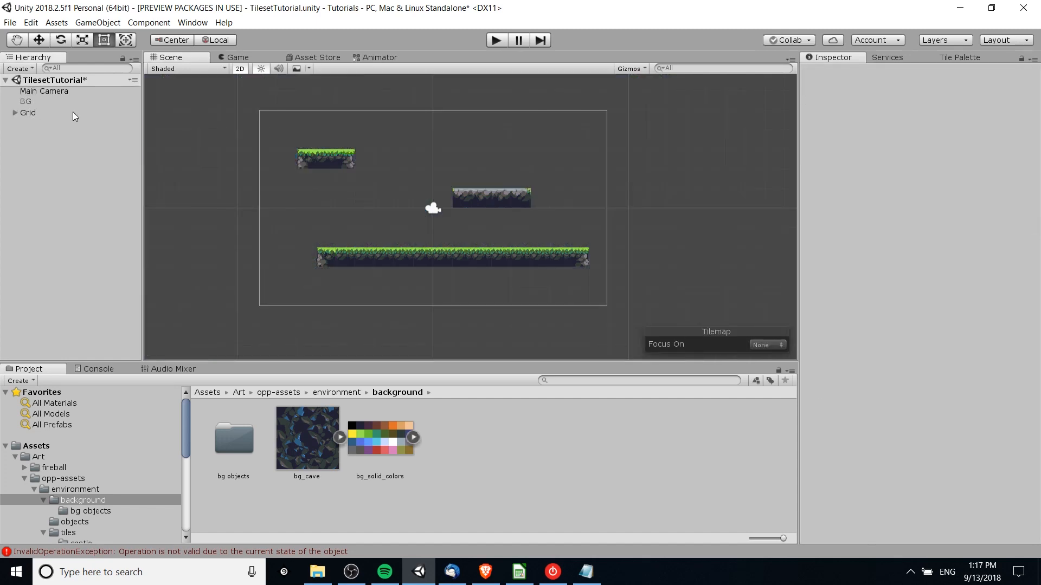
- Create a new 2D sprite object in the scene and rename it BG2
right_click(52, 131)
mouse_move(107, 256)
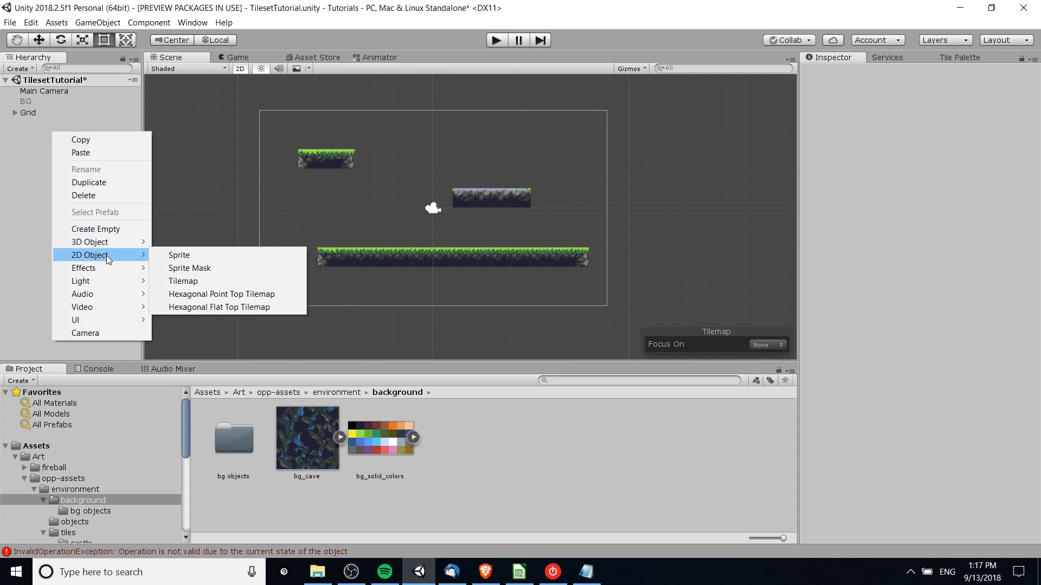
click(172, 259)
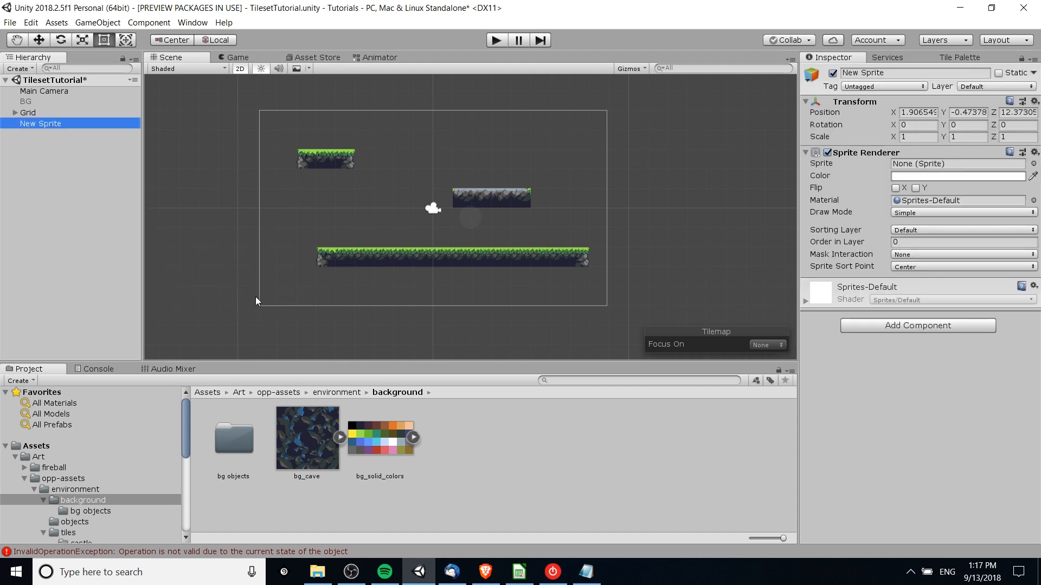
key(F2)
text(BG2)
key(Return)
- Set the mesh type to Full Rect in the bg_cave texture's import settings
click(303, 449)
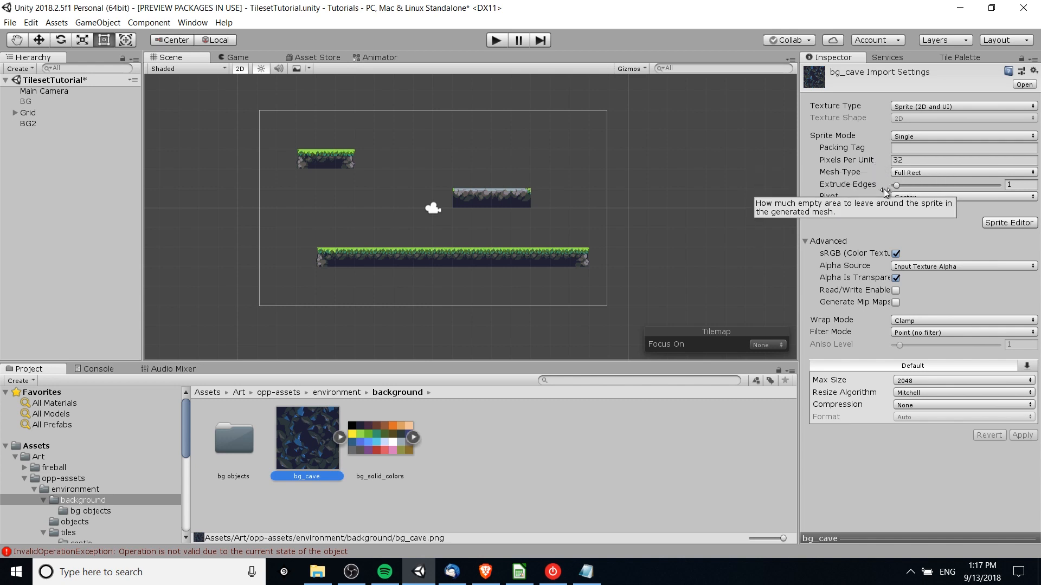
click(918, 232)
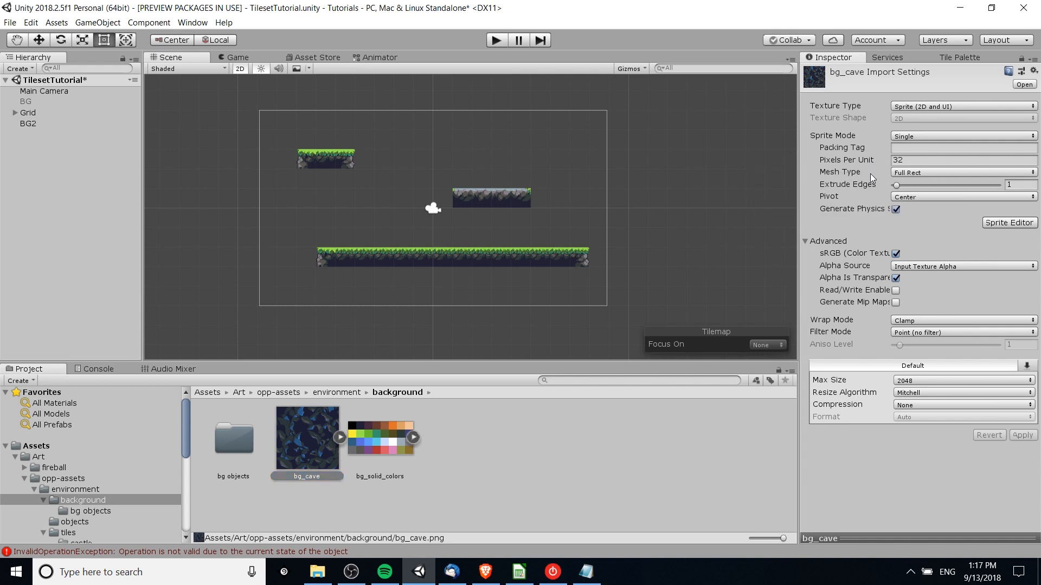
click(896, 173)
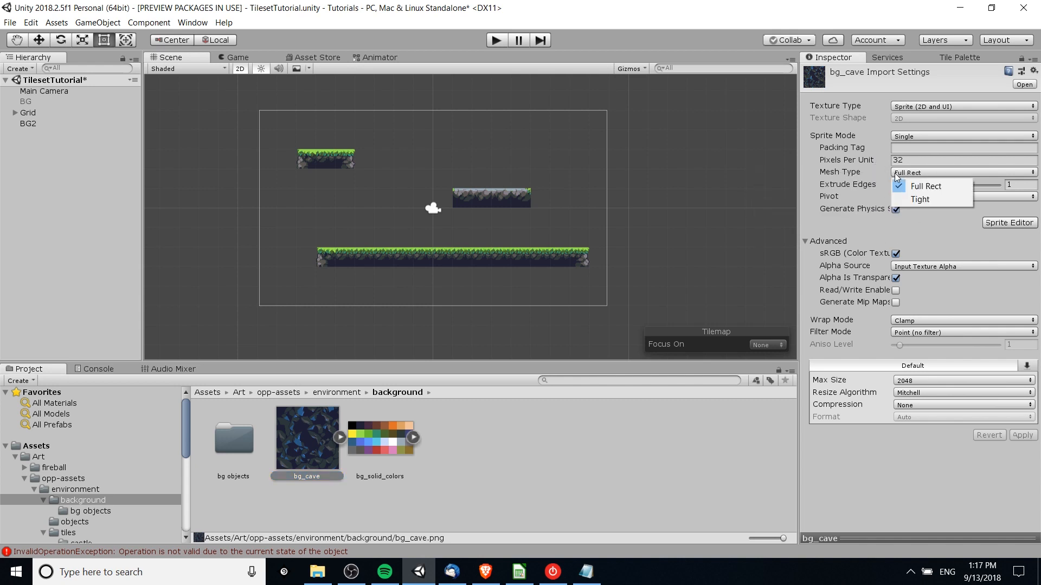
click(931, 185)
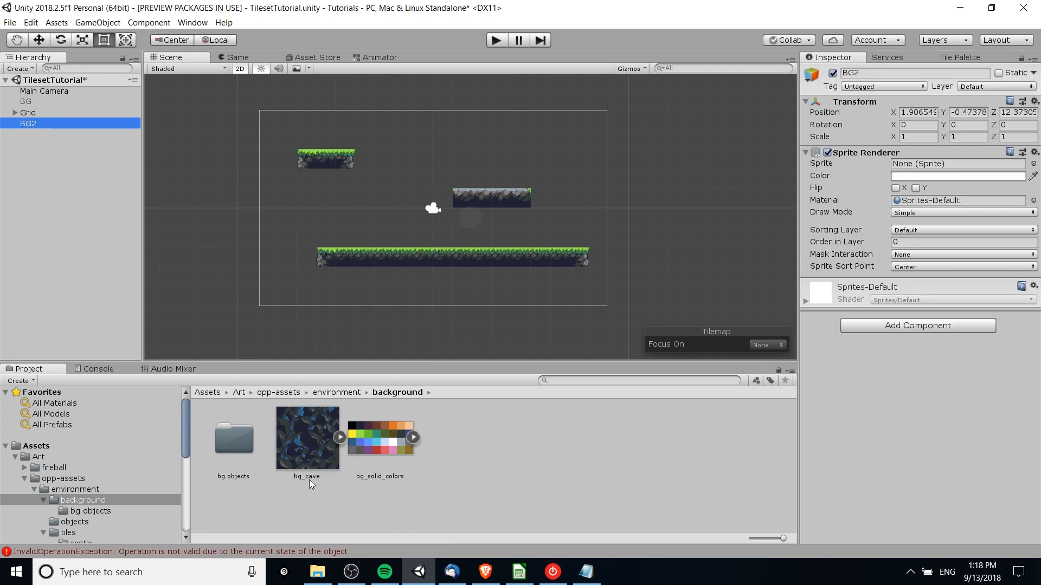
- Assign the bg_cave image as BG2's sprite and set the object's position to 0, 0, 0
click(307, 442)
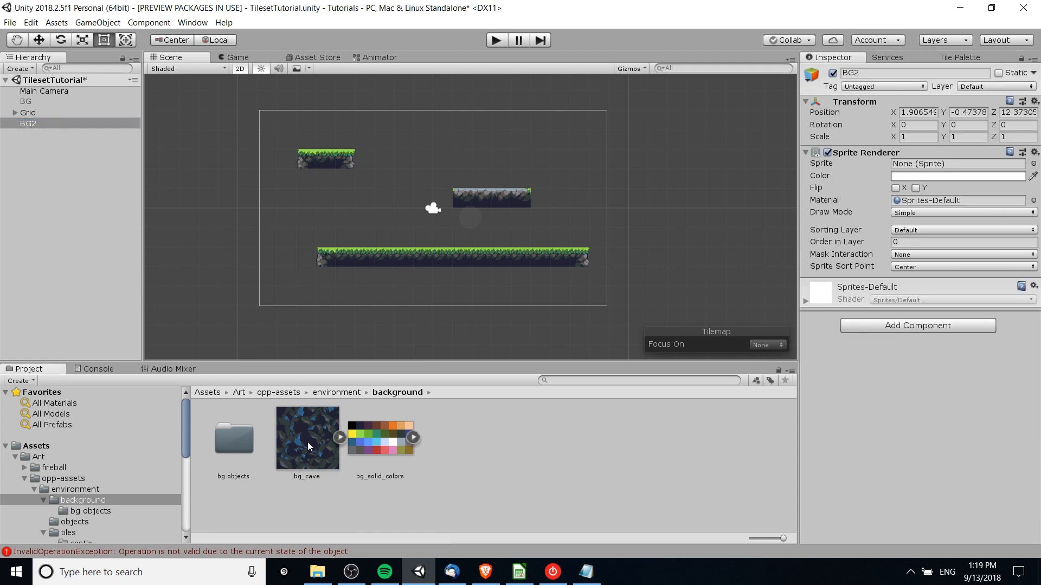
drag(301, 449, 915, 166)
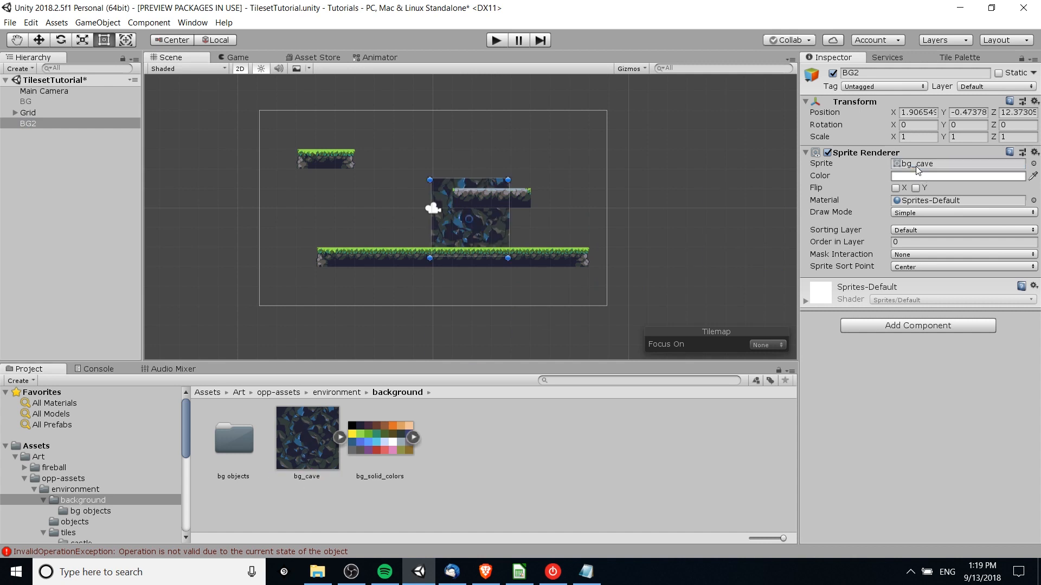
click(933, 112)
text(0)
key(Tab)
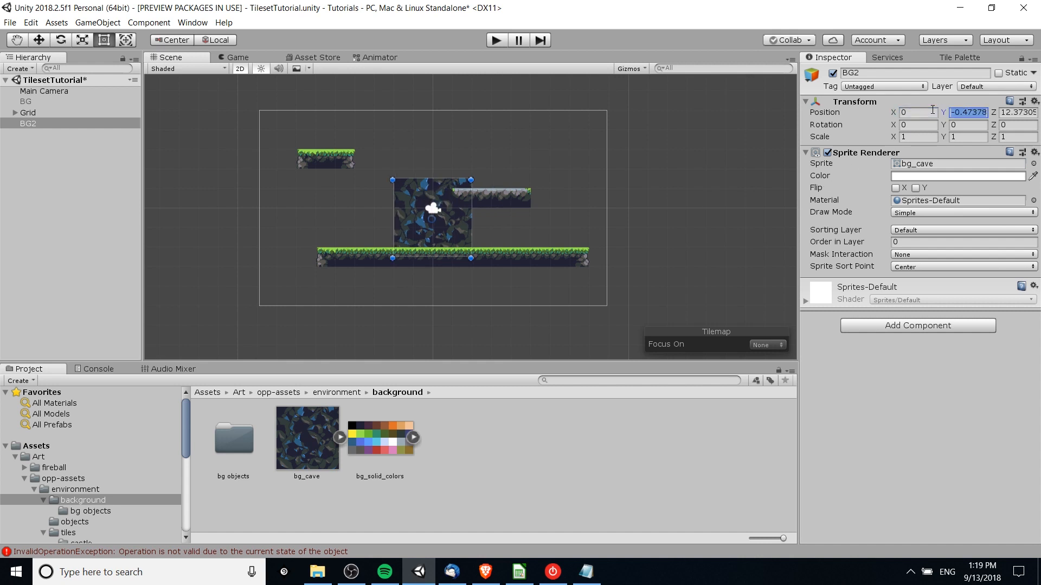
text(0)
key(Tab)
text(0)
key(Tab)
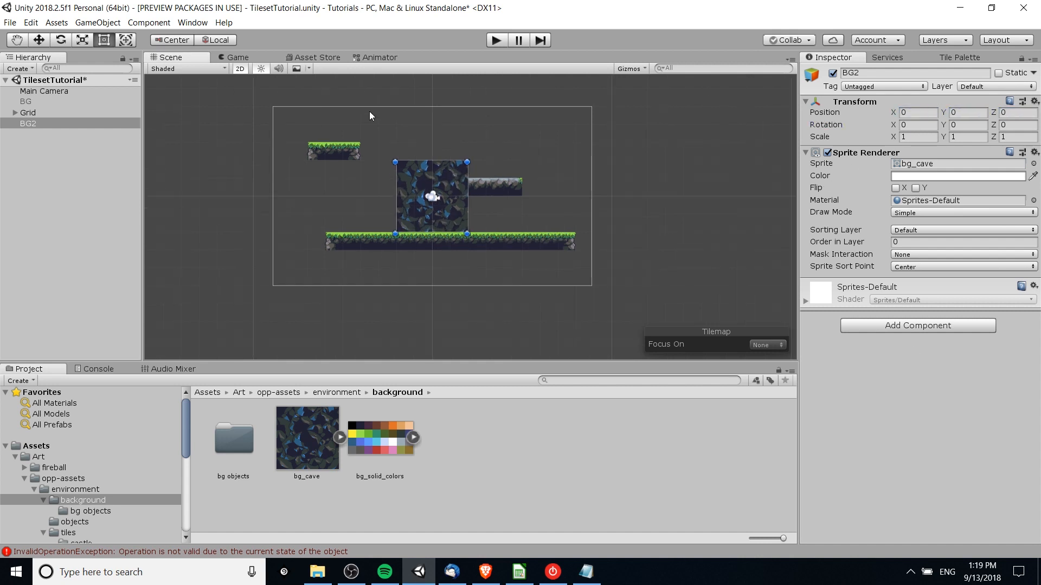
- Preview the single background sprite in the Game view and return to the Scene view
click(220, 56)
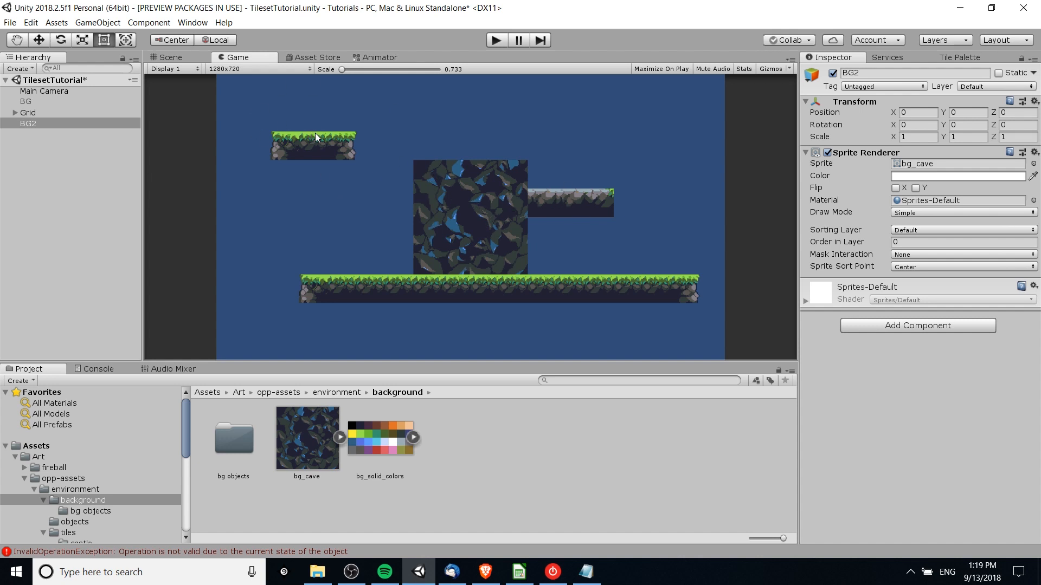
click(174, 69)
click(181, 57)
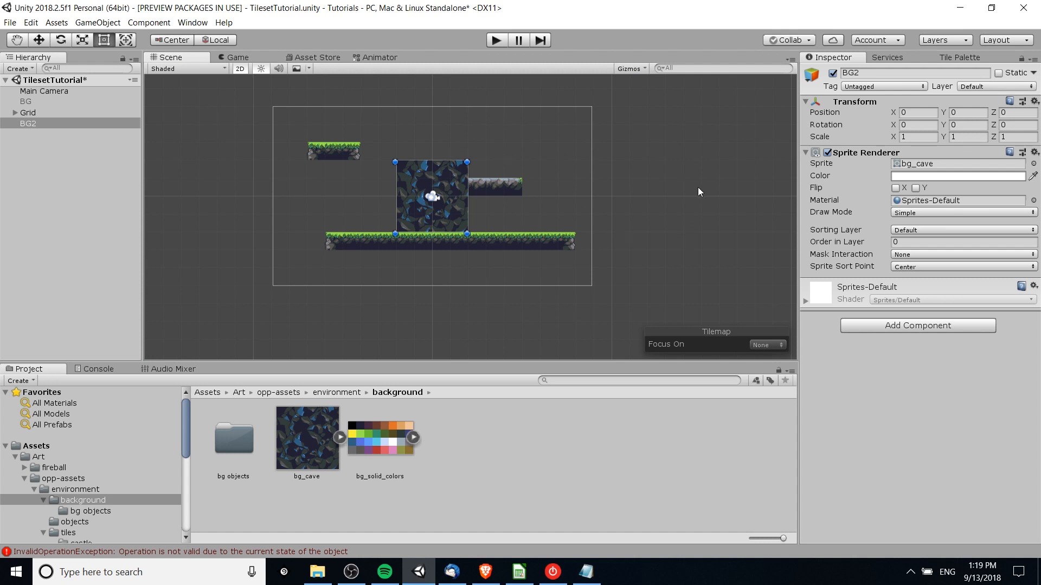
- Set BG2's draw mode to Tiled with a width of 32 and a height of 32
click(891, 213)
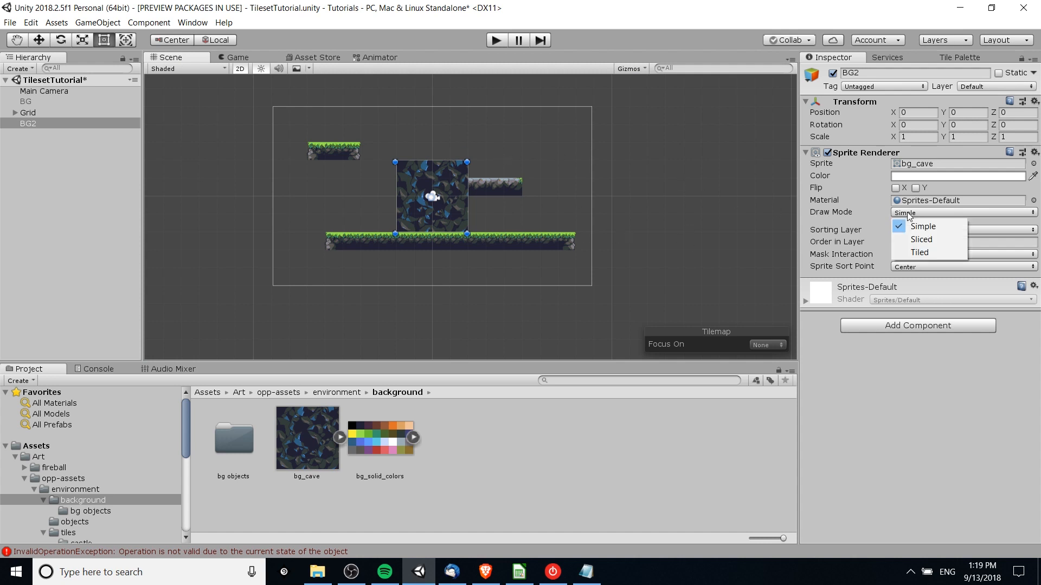
click(925, 257)
scroll(578, 217, down, 3)
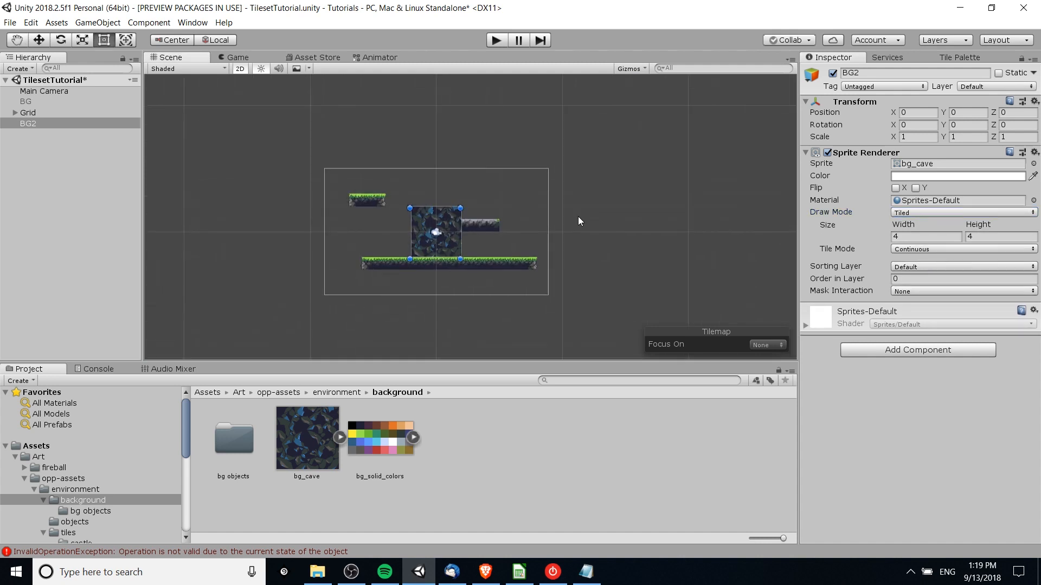
scroll(578, 217, down, 1)
middle_drag(578, 216, 576, 169)
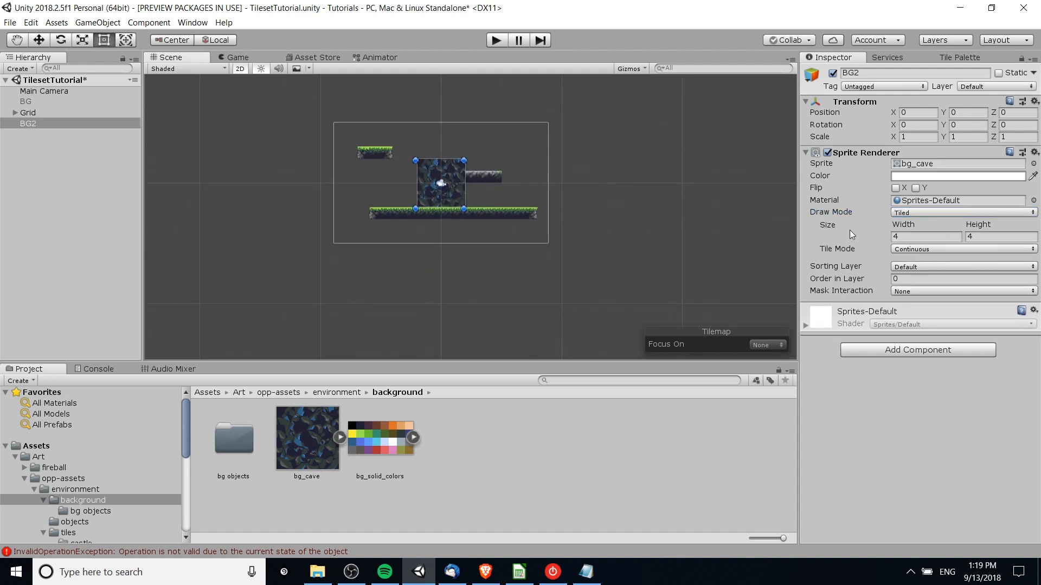
click(927, 237)
text(32)
key(Tab)
text(32)
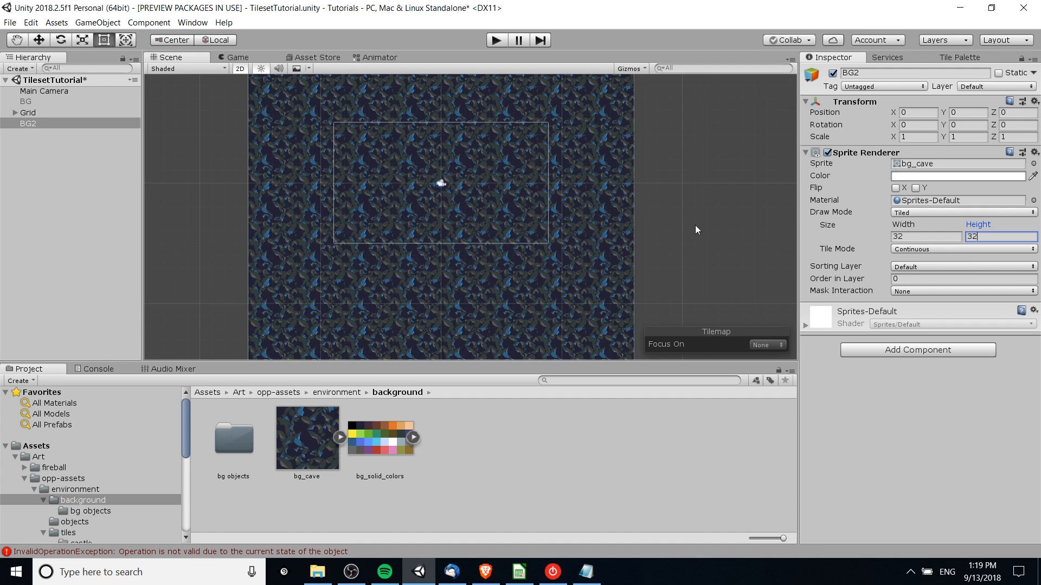
- Examine the extent of the tiled background around the camera frame in the Scene view
scroll(678, 169, down, 5)
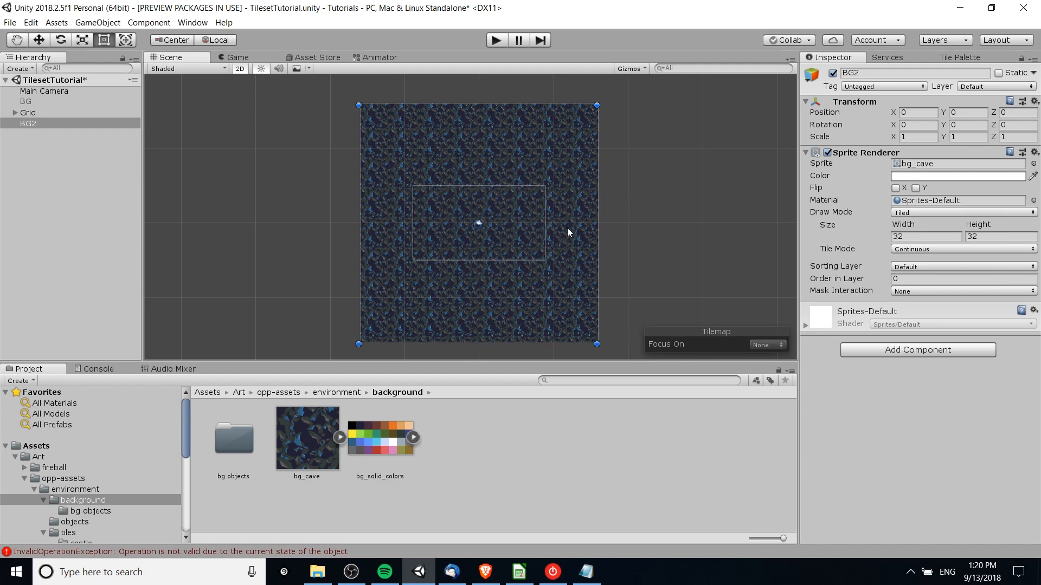
scroll(569, 228, down, 12)
middle_drag(600, 230, 556, 217)
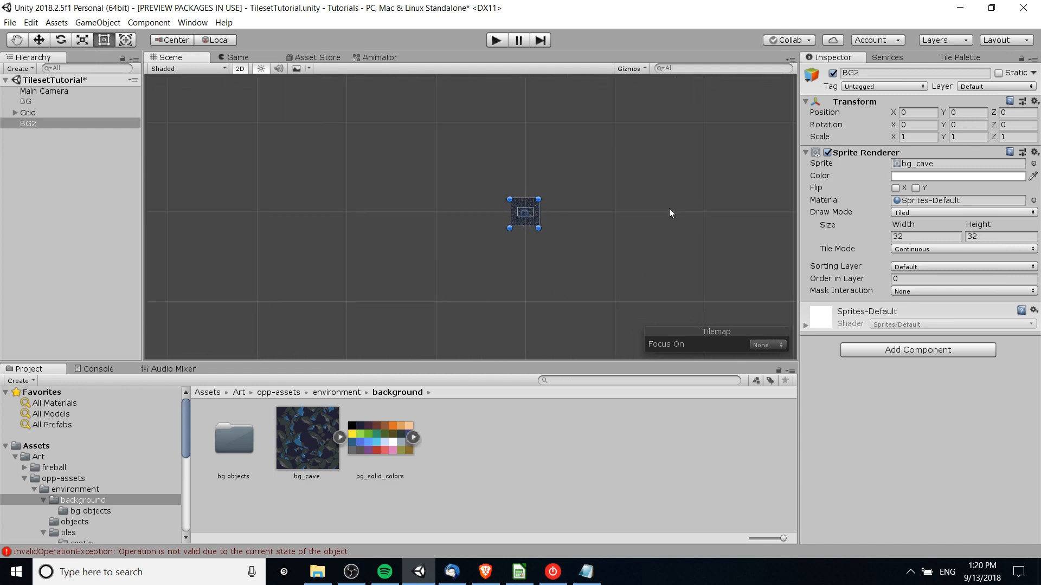
scroll(547, 225, up, 8)
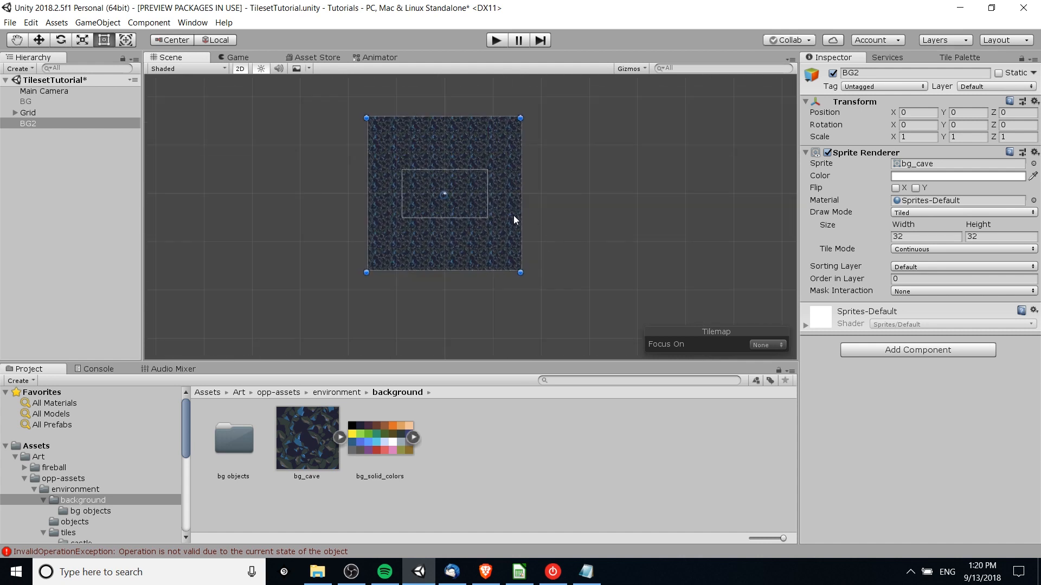
middle_drag(449, 134, 453, 151)
scroll(482, 165, up, 4)
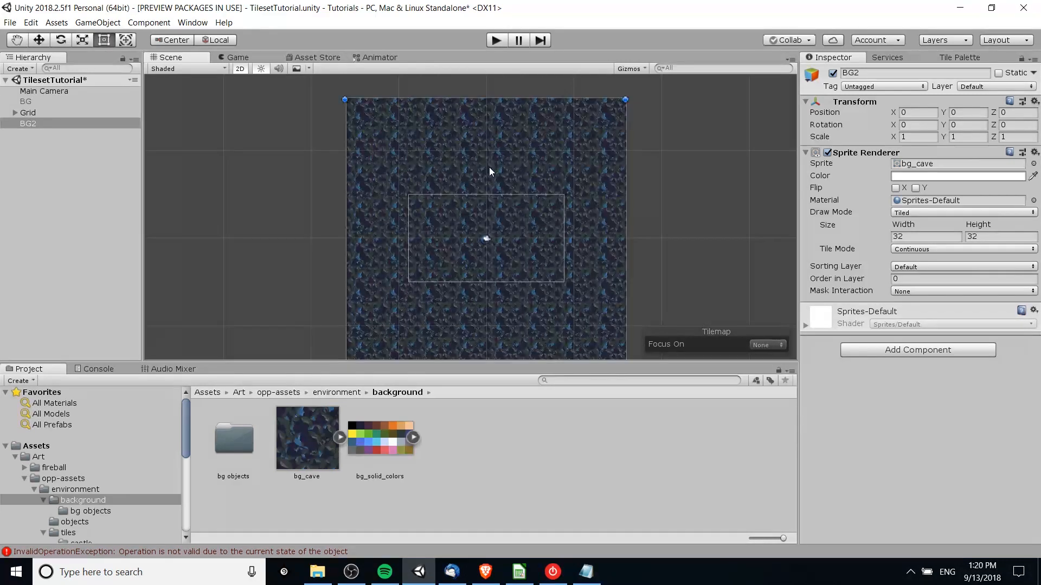
middle_drag(579, 287, 534, 220)
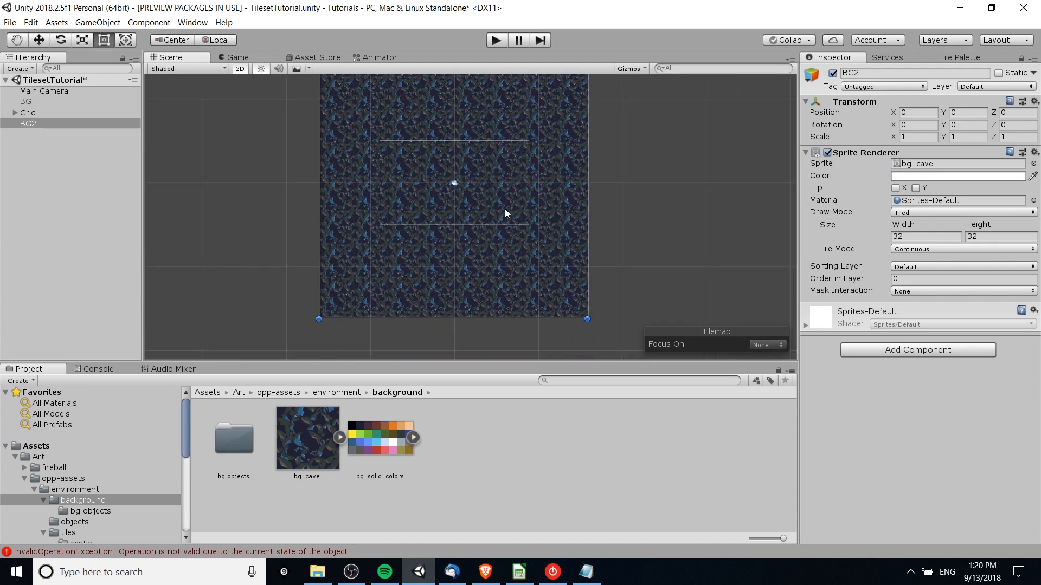
scroll(618, 219, down, 1)
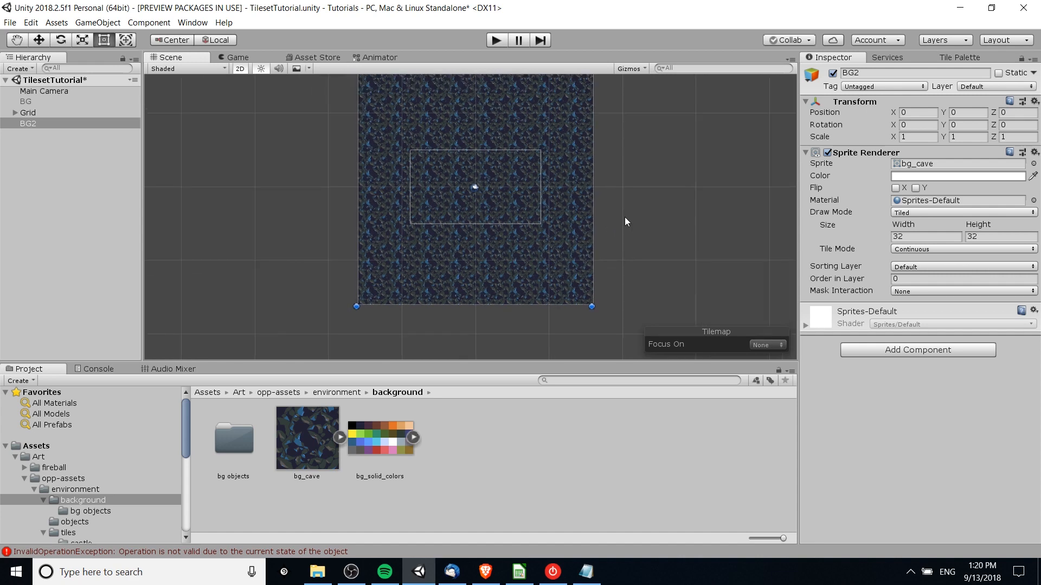
middle_drag(625, 221, 597, 241)
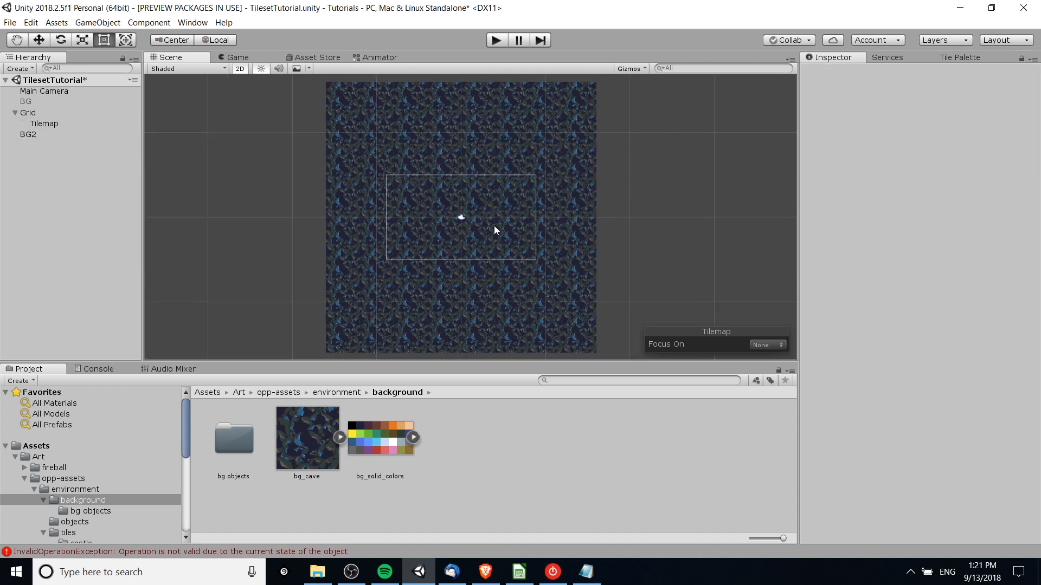
- Select the BG2 background, check how it covers the Game view, and return to the Scene view
click(502, 140)
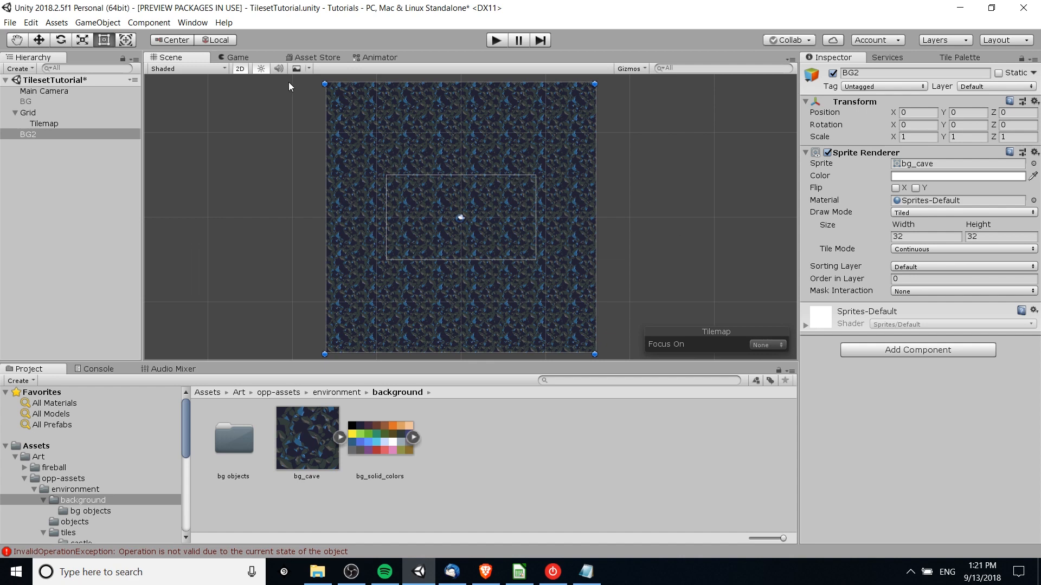
click(238, 58)
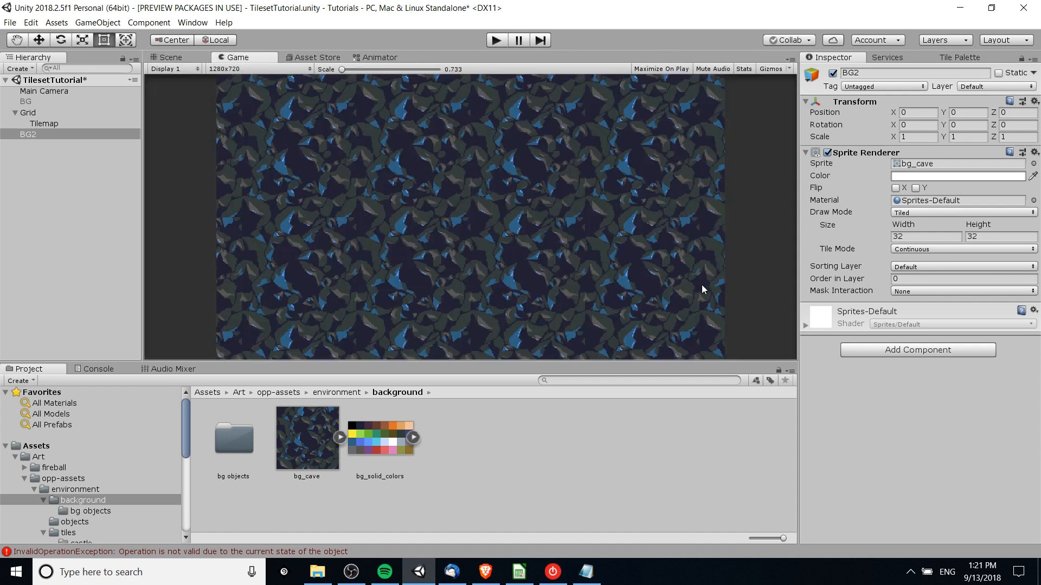
click(179, 57)
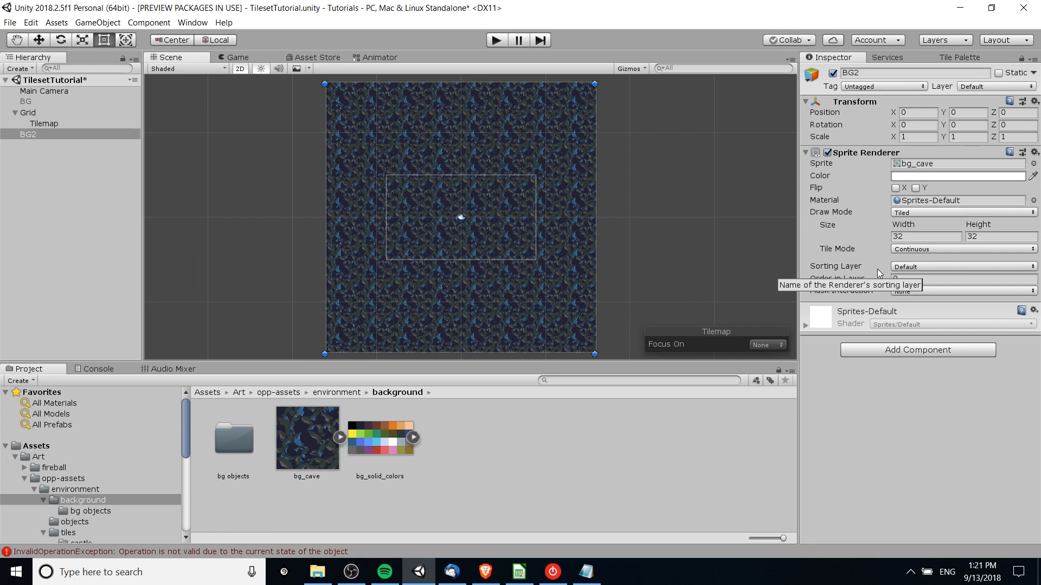
- Open the project's sorting layers settings from BG2's sorting layer options and review the layer order
click(908, 268)
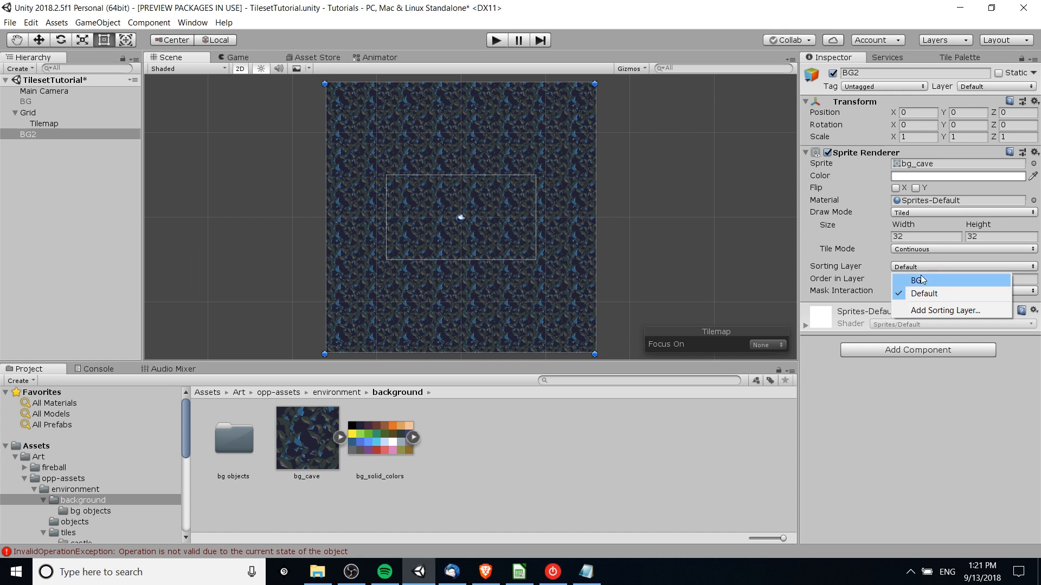
click(927, 311)
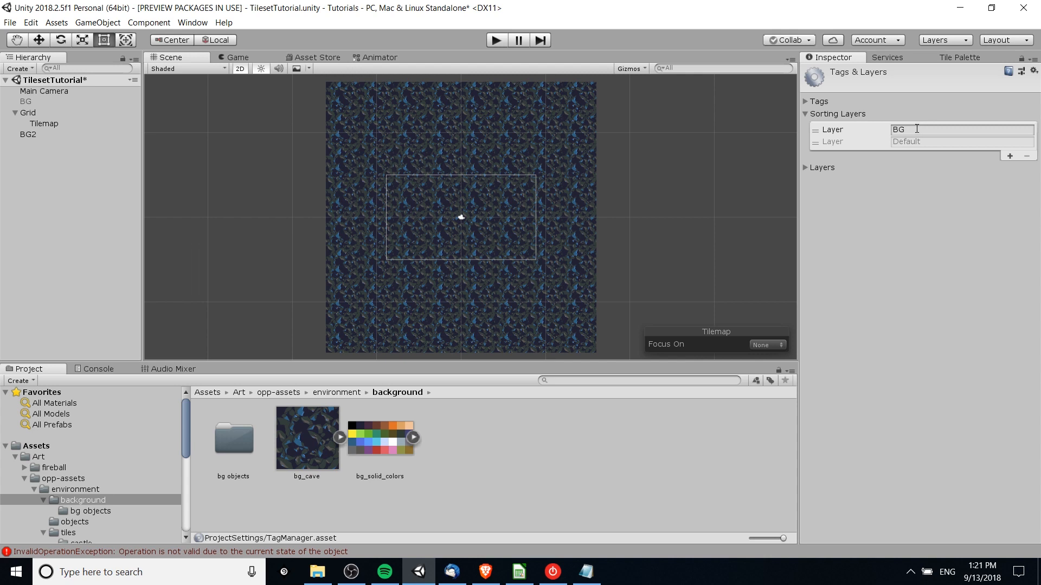
click(805, 114)
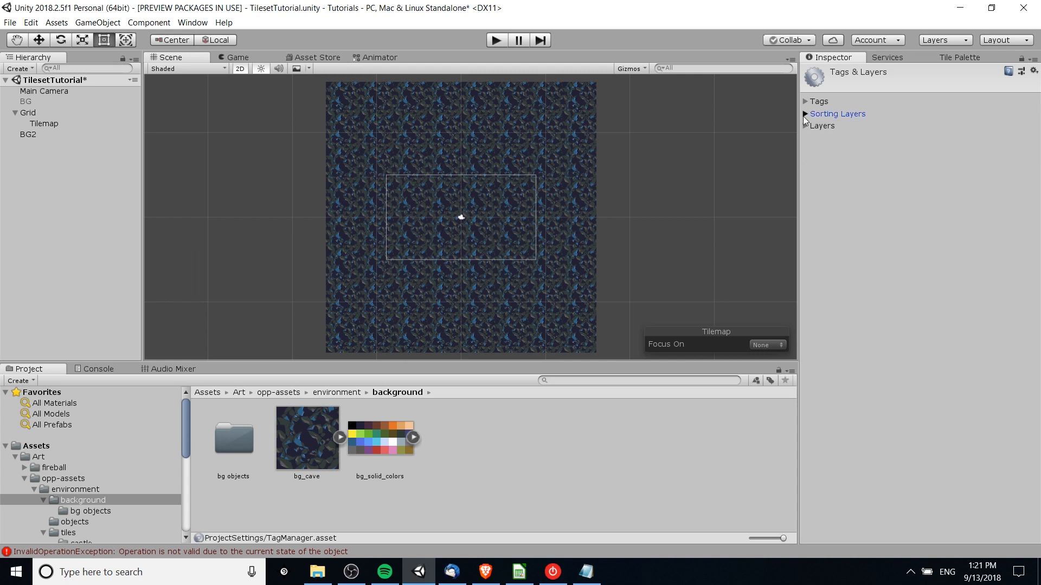
click(805, 114)
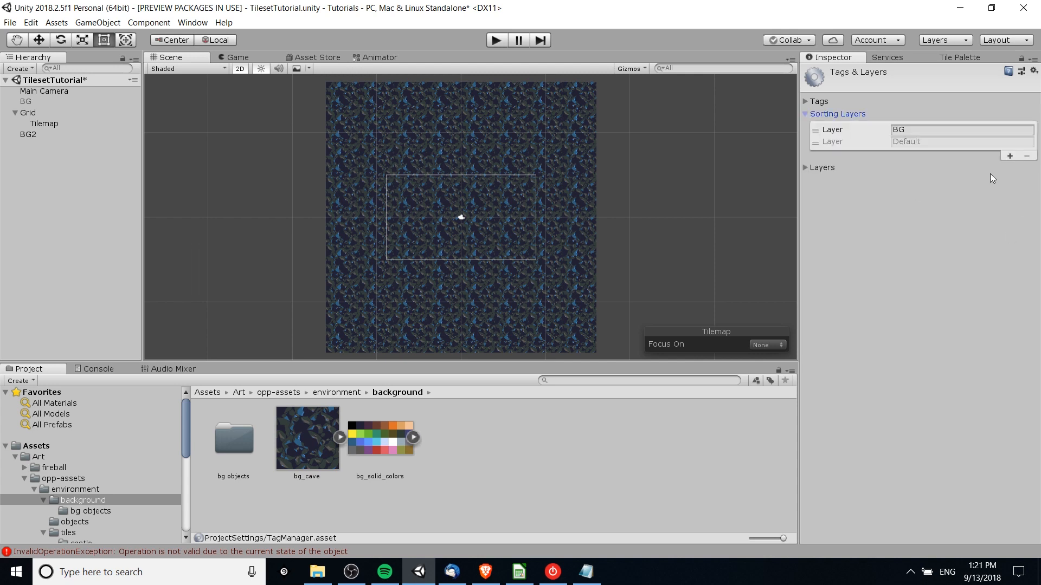
- Assign BG2 to the BG sorting layer so it draws behind the tilemap
click(78, 134)
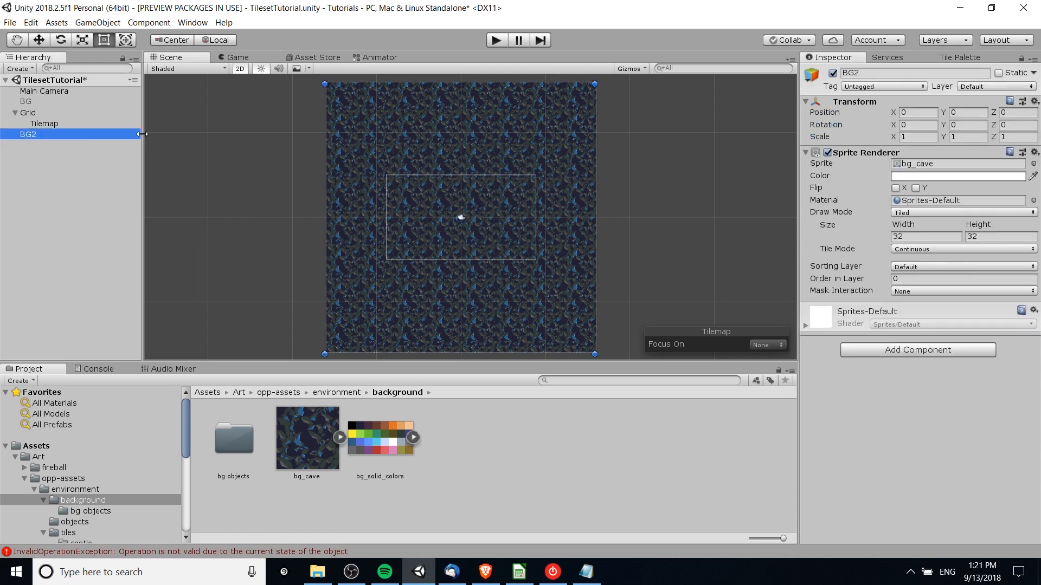
click(902, 268)
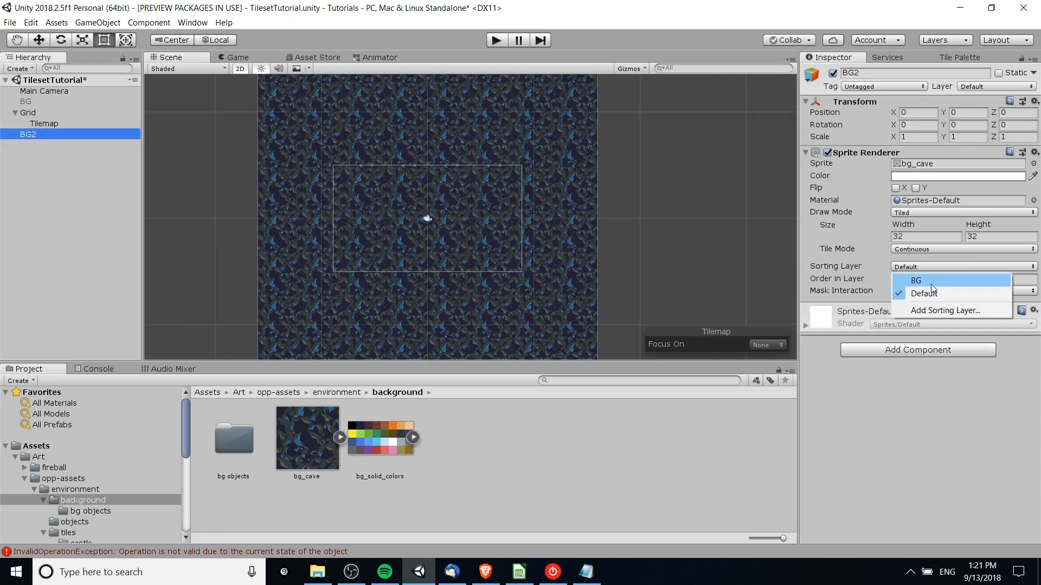
click(932, 282)
middle_drag(588, 218, 620, 225)
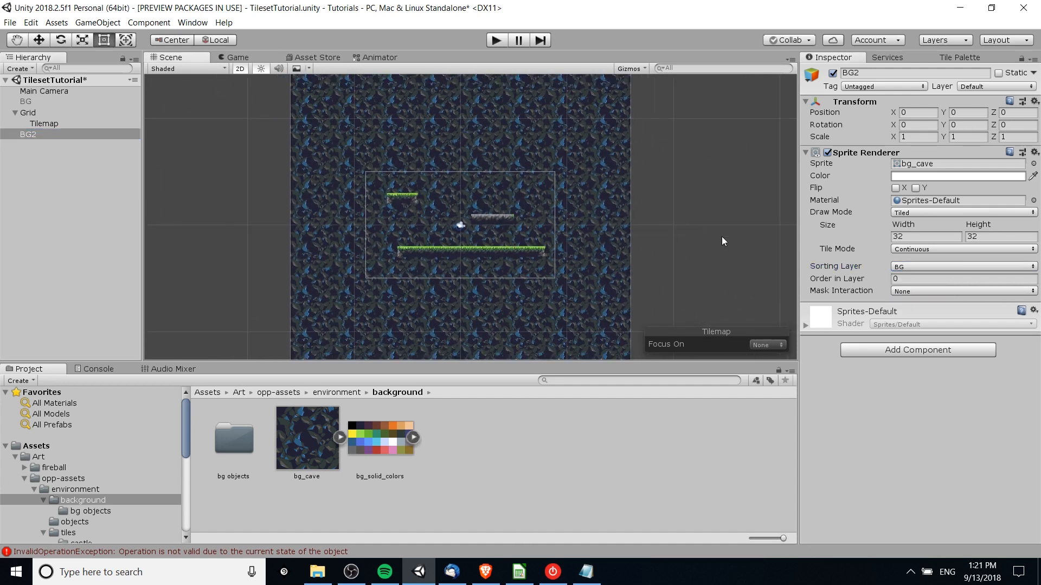
- Compare the sorting layer settings of the Tilemap and the BG2 background
scroll(721, 236, up, 9)
middle_drag(498, 232, 609, 248)
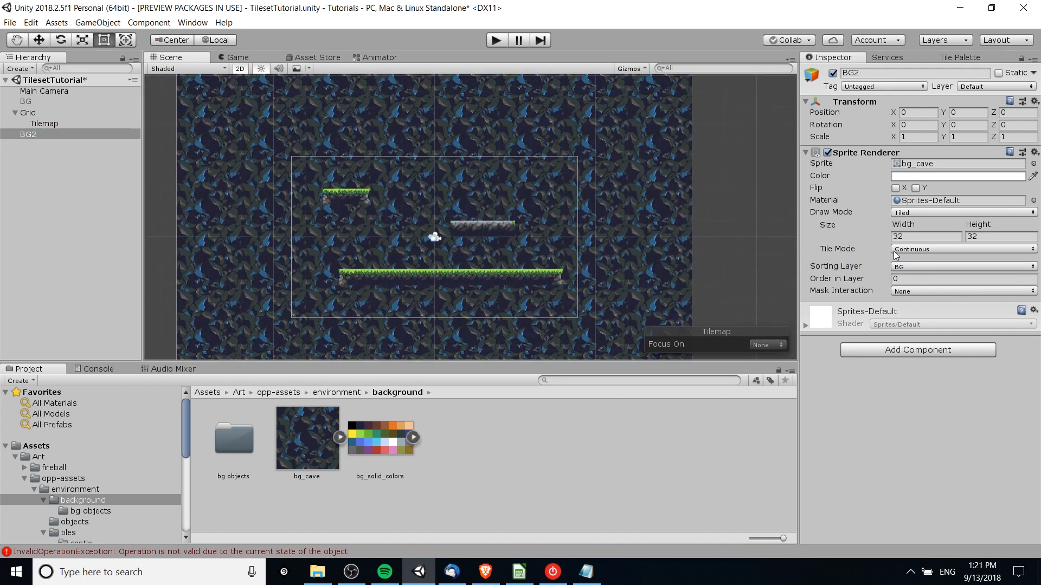
click(62, 125)
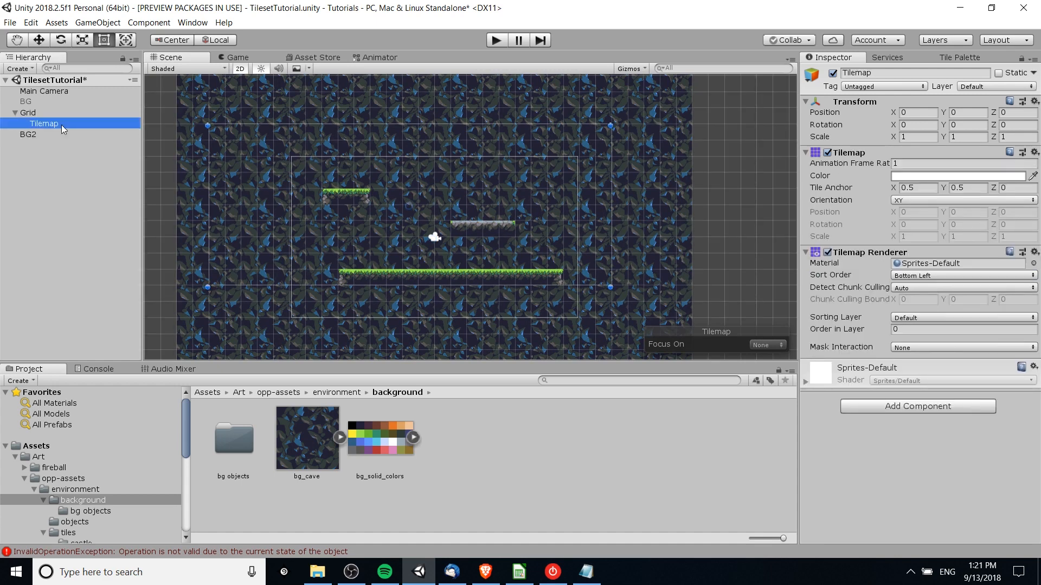
click(57, 138)
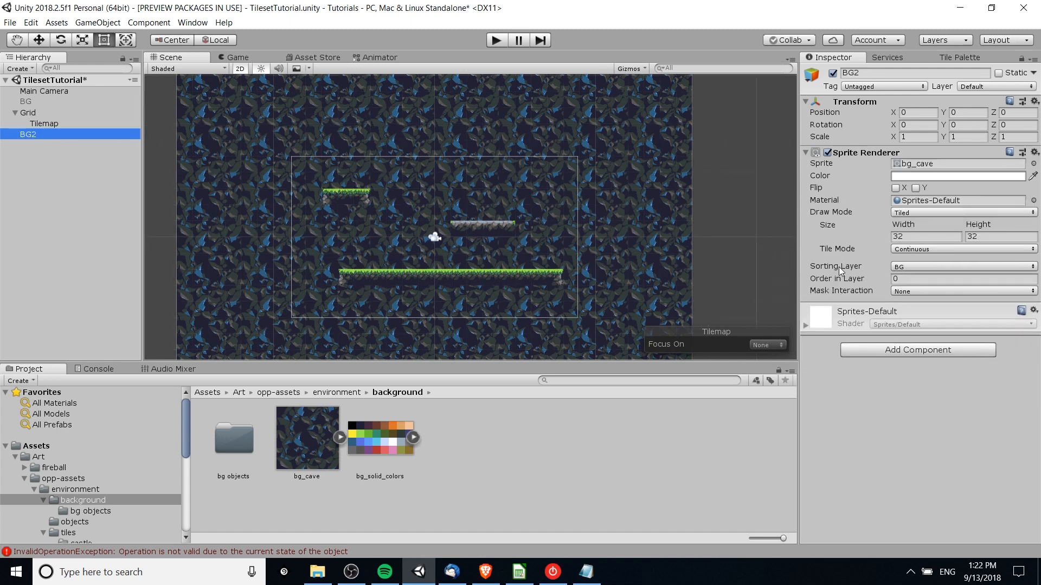
- Review BG2's available sorting layers and its Order in Layer setting without changing either
click(903, 268)
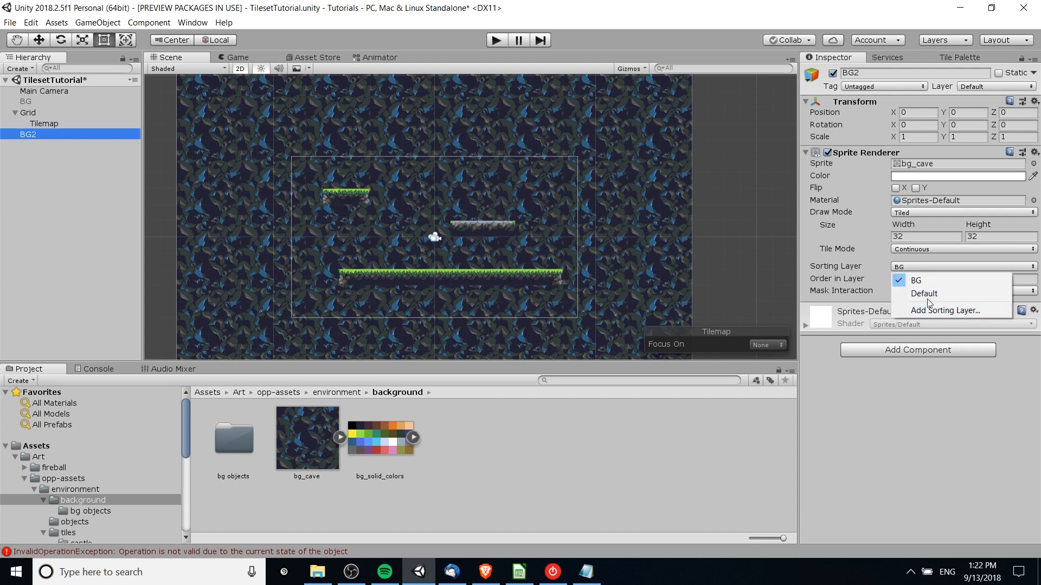
click(877, 278)
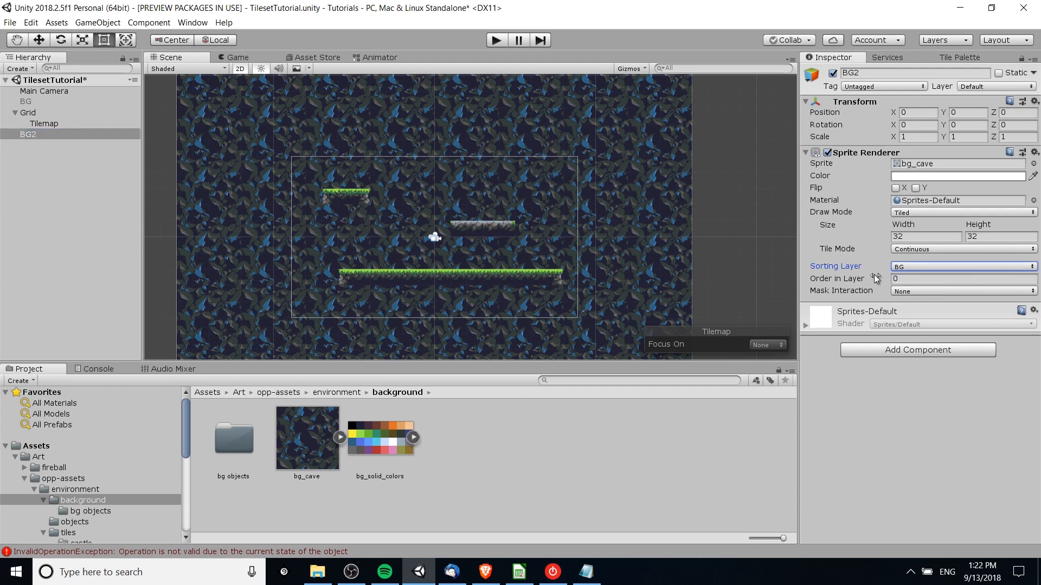
click(876, 278)
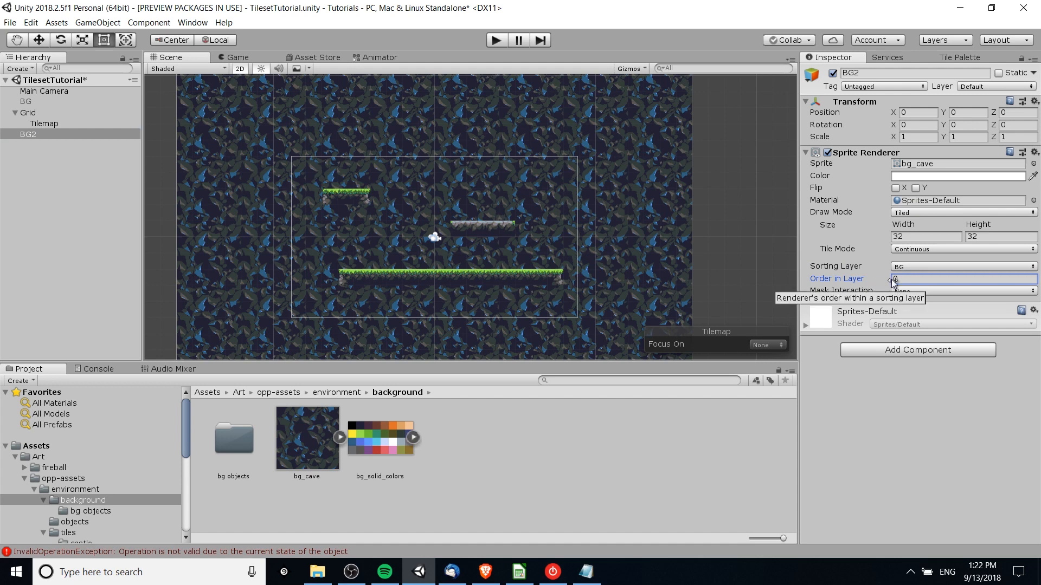
click(890, 279)
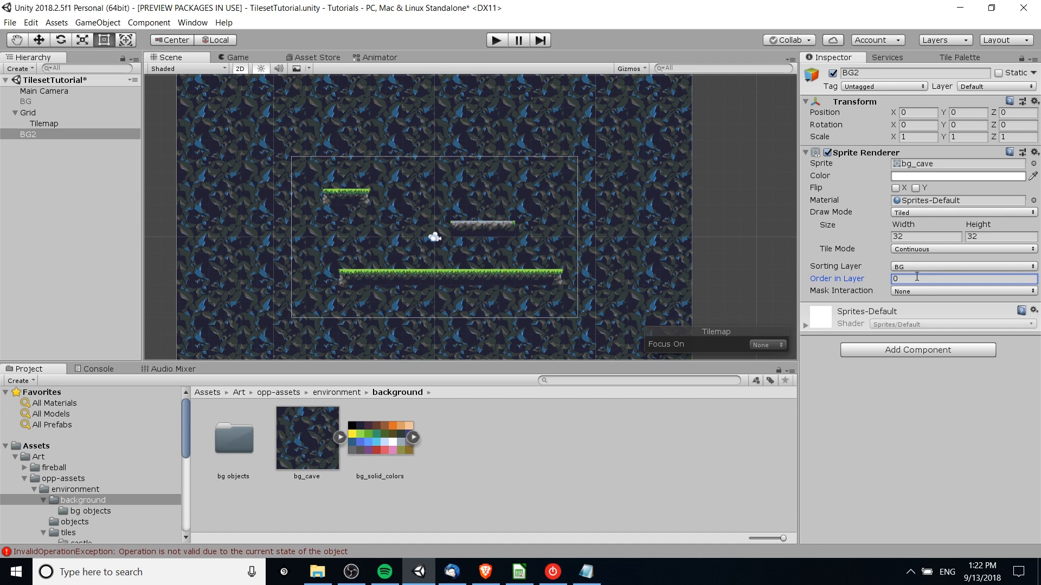
- Check the platforms against the background in the Game view, examine BG2's extent around the camera frame in the Scene view, and return to the Game view
click(242, 57)
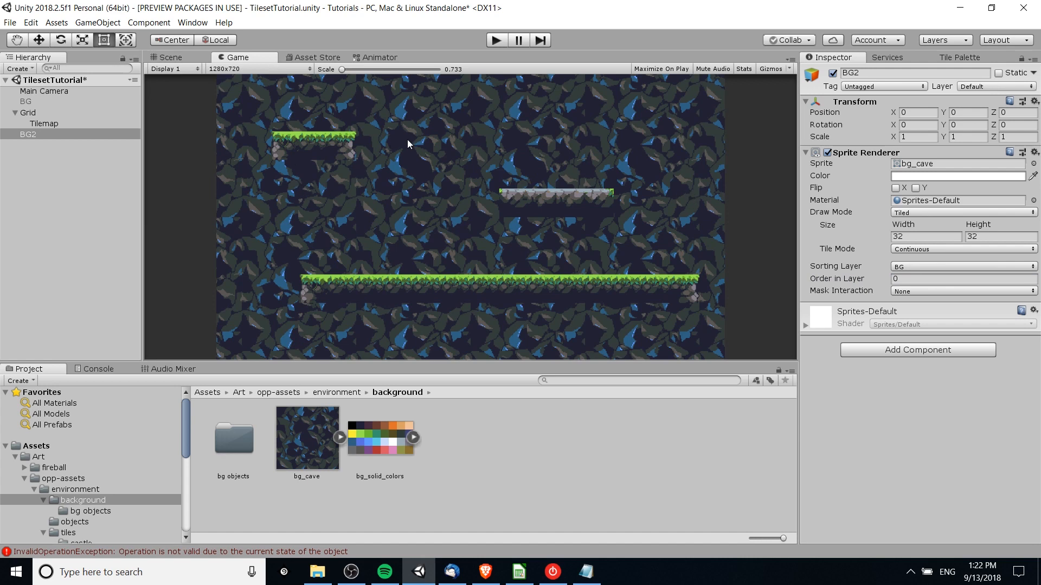
click(187, 57)
scroll(497, 187, down, 1)
scroll(597, 206, down, 2)
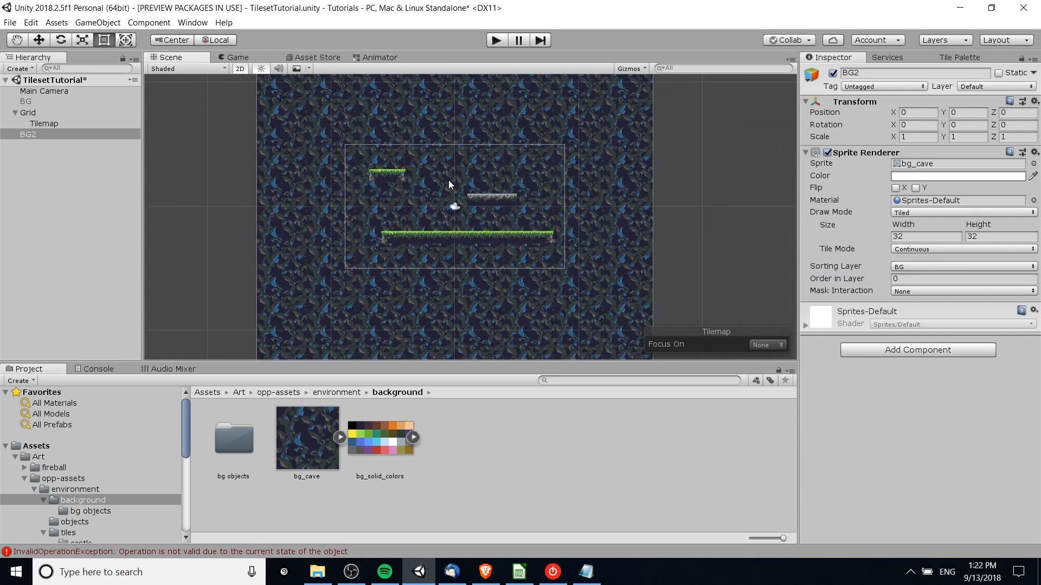
middle_drag(572, 184, 546, 186)
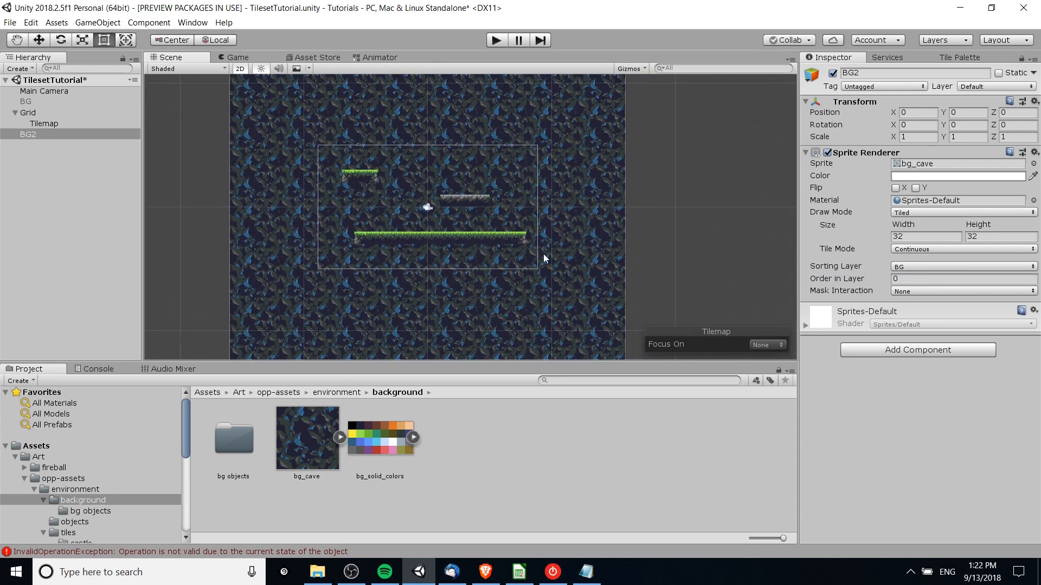
middle_drag(309, 160, 404, 174)
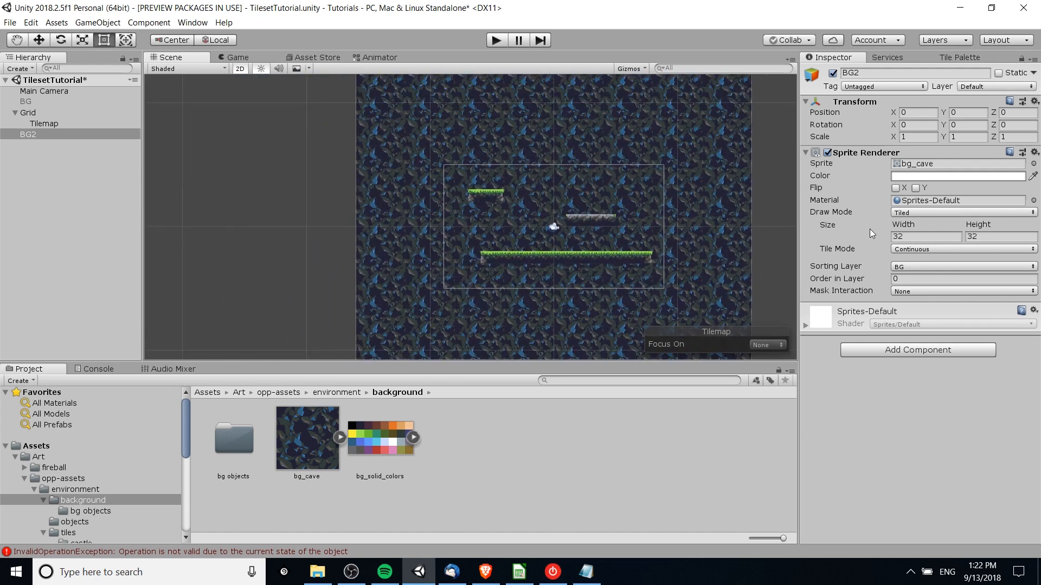
middle_drag(723, 226, 555, 215)
scroll(553, 213, down, 1)
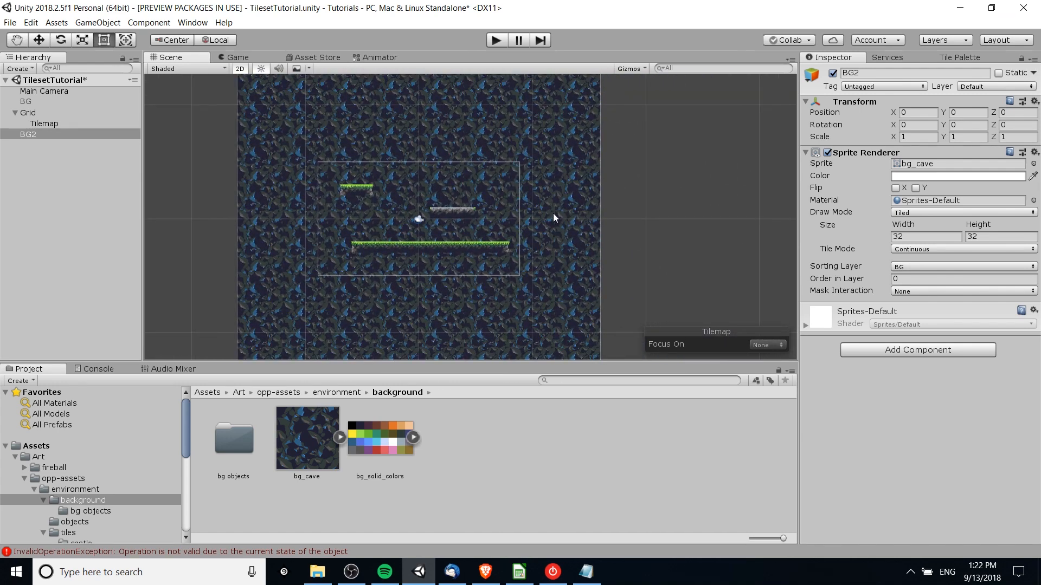
scroll(553, 215, up, 3)
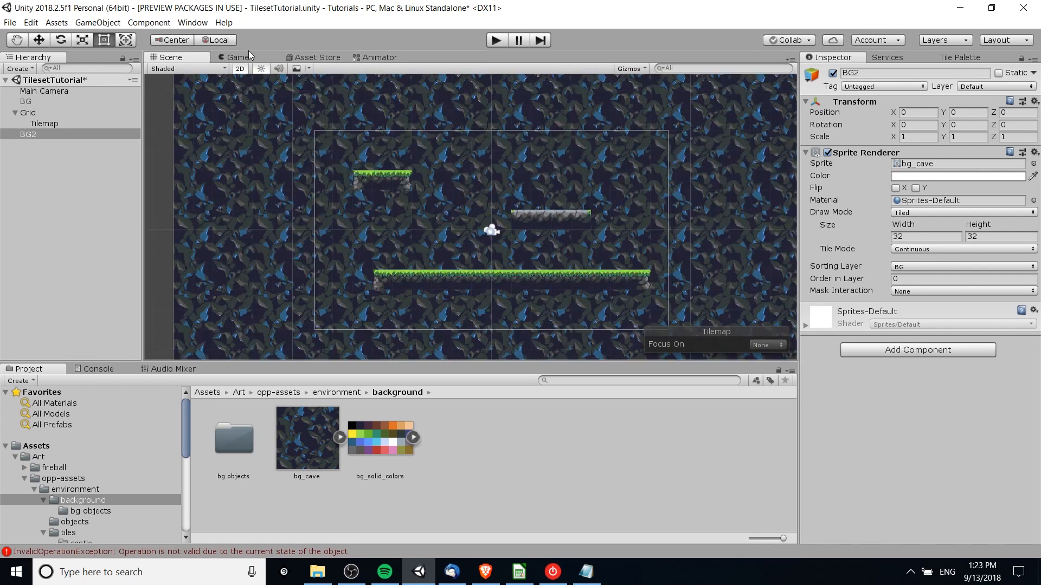
click(239, 57)
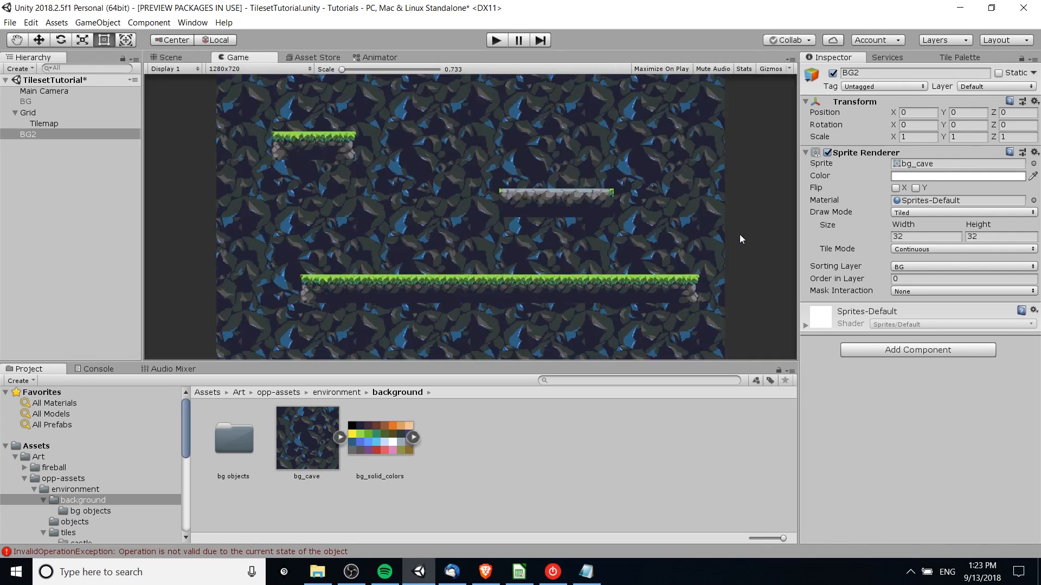